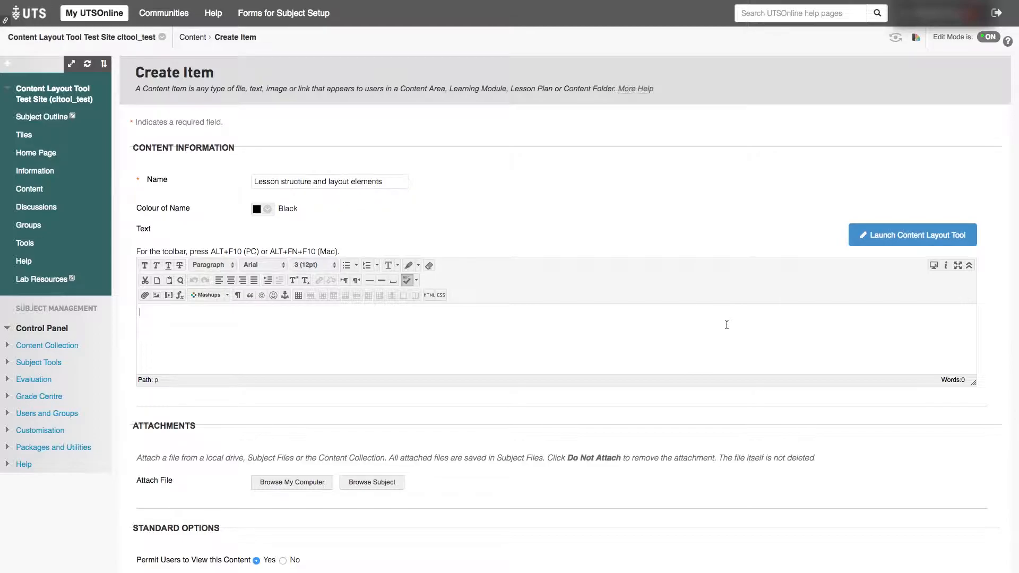
Step: Launch the Content Layout Tool for the item's text and add a Learning Outcomes block from Lesson Structure
click(861, 239)
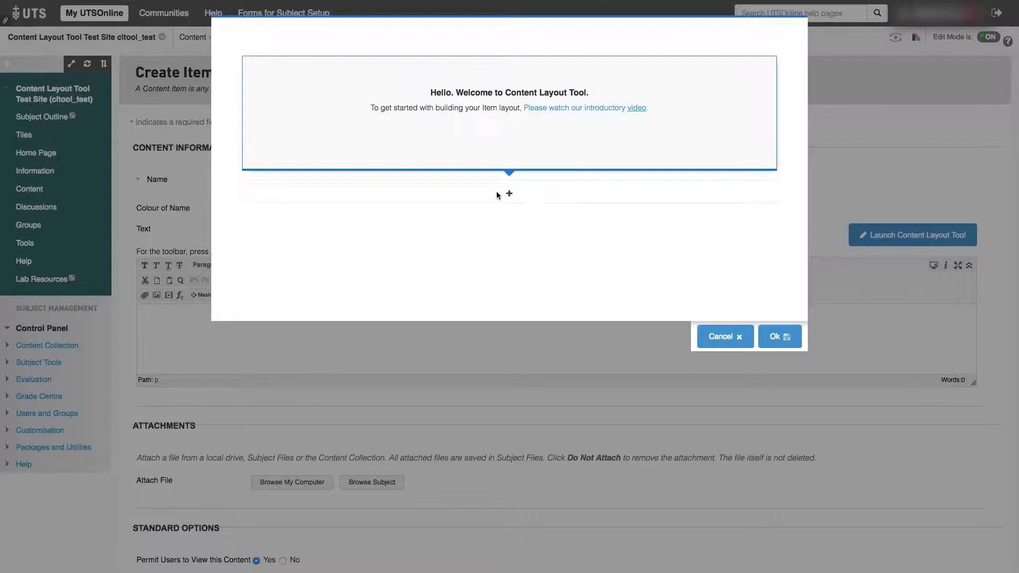
click(480, 196)
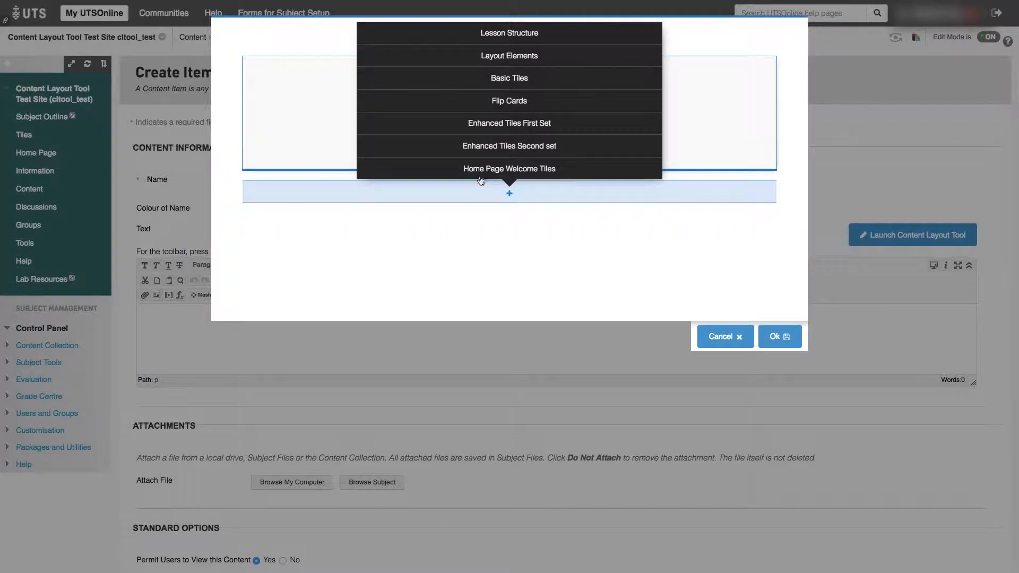
mouse_move(483, 36)
mouse_move(483, 16)
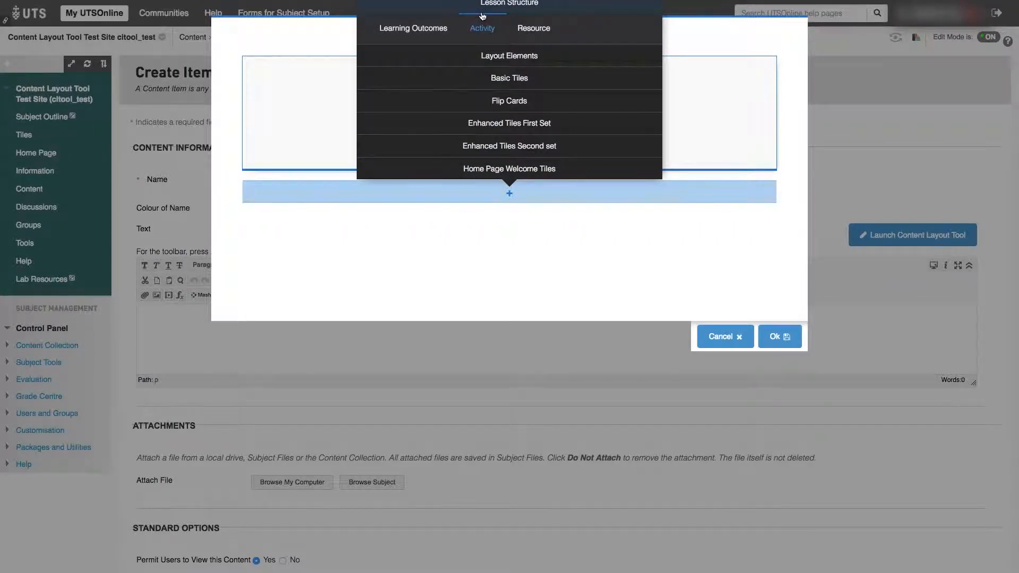
click(418, 35)
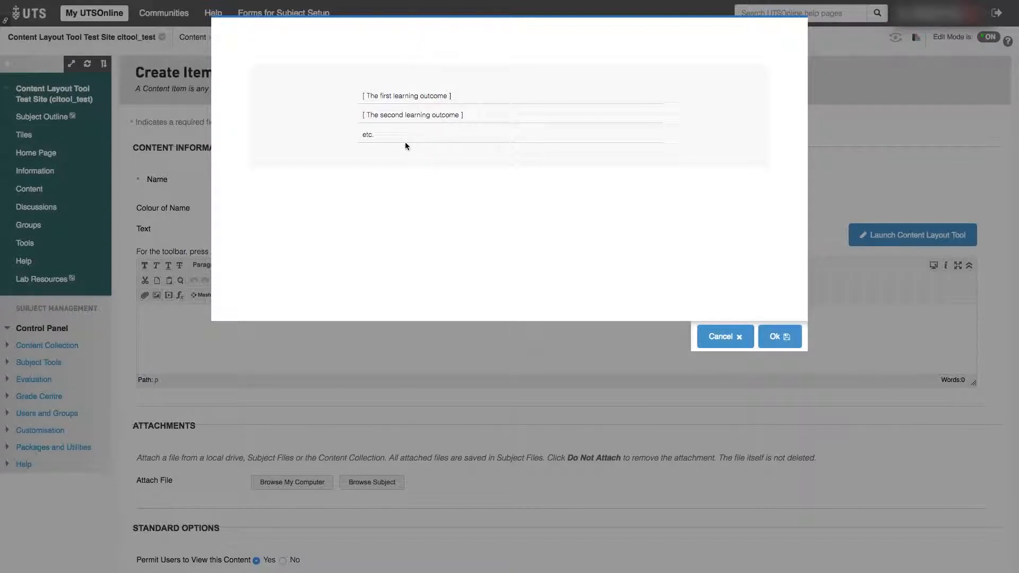
Step: Add an Activity block from Lesson Structure below the learning outcomes block
click(525, 203)
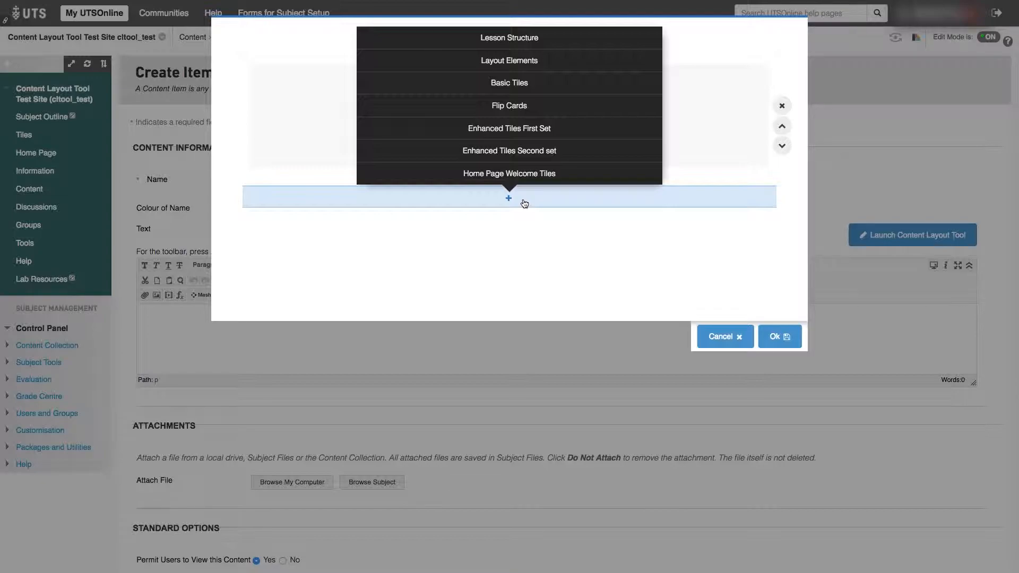
mouse_move(525, 17)
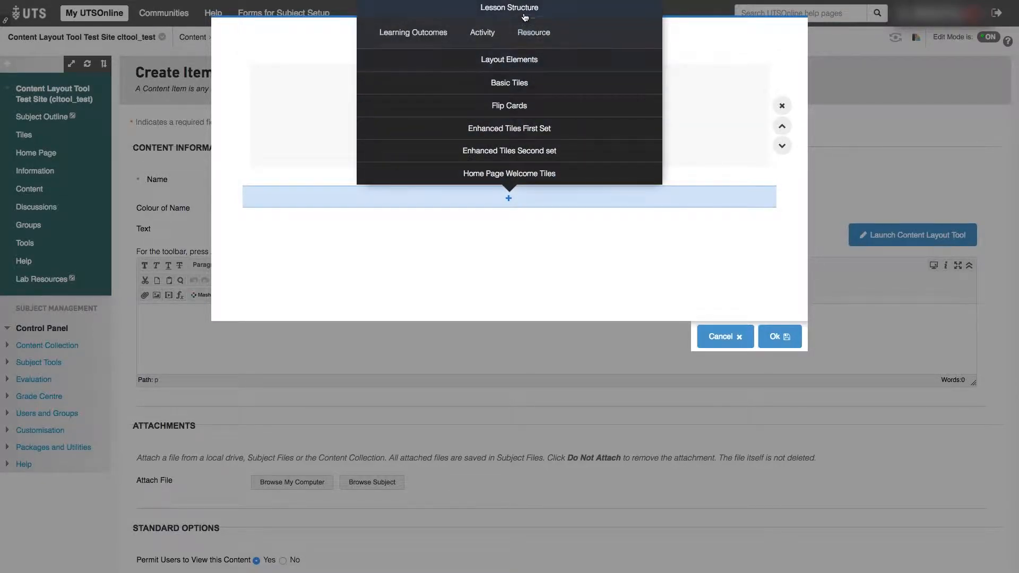
click(484, 35)
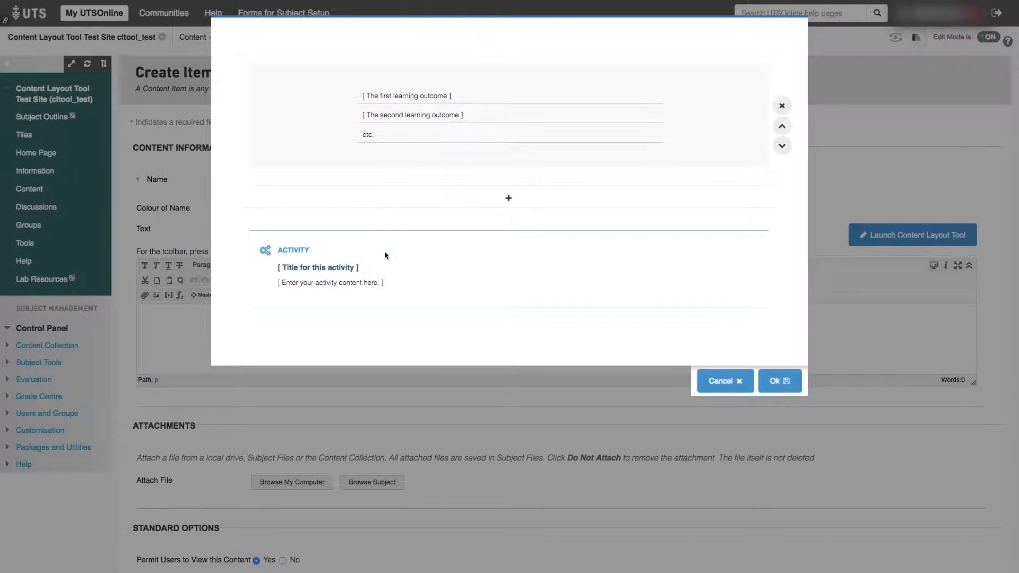
Step: Try the Read, Watch, Apply, Discuss, Module, Group/Tutorial and Lab styles on the activity block, ending with the Quiz style
click(380, 268)
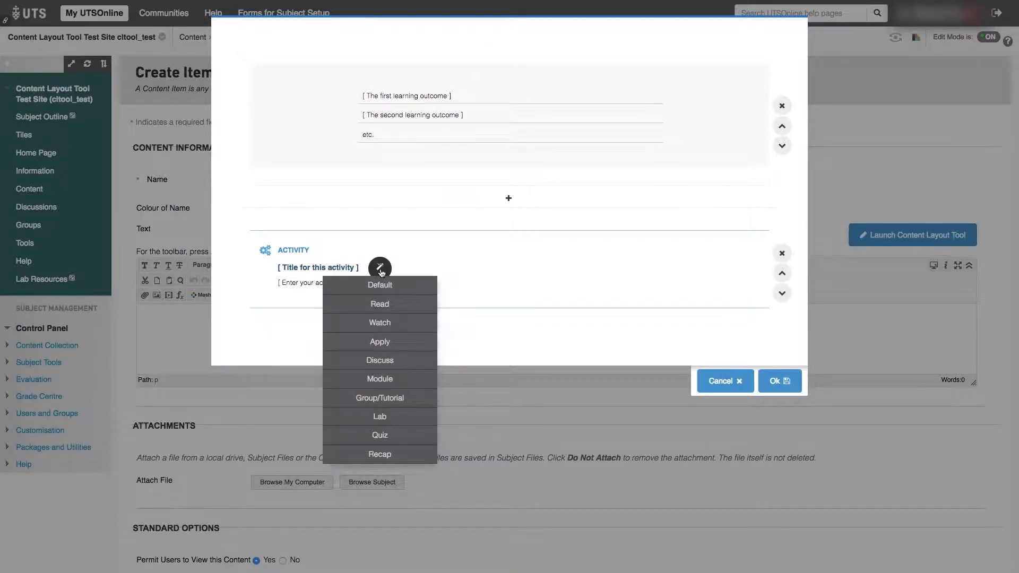
click(375, 307)
click(375, 326)
click(374, 344)
click(372, 363)
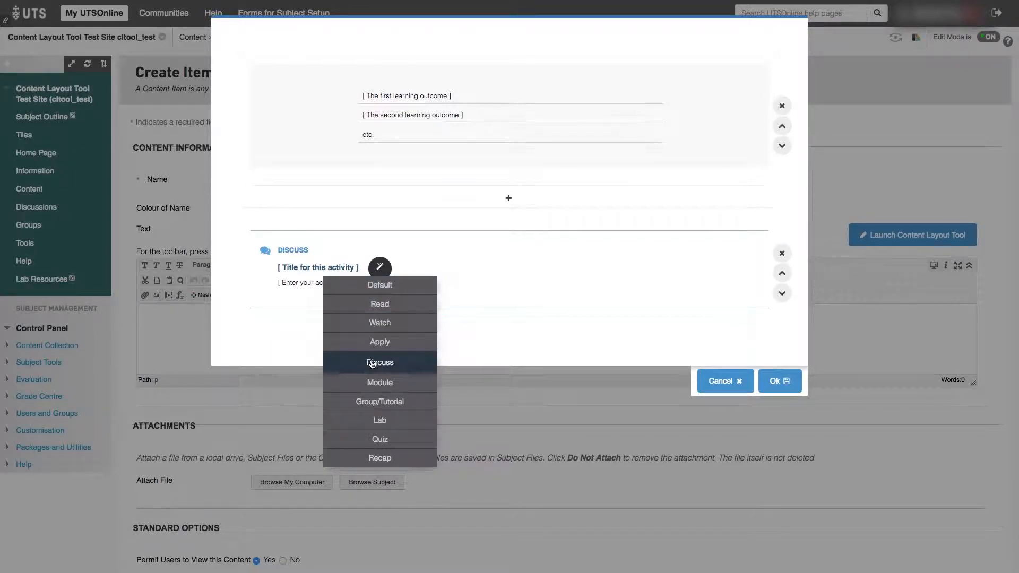
click(373, 382)
click(375, 400)
click(383, 420)
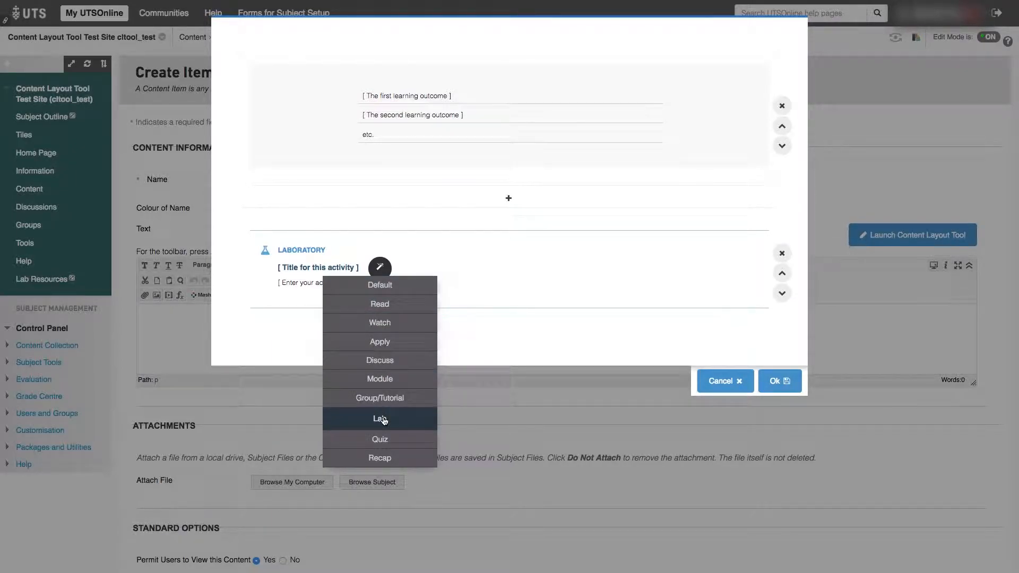
click(395, 437)
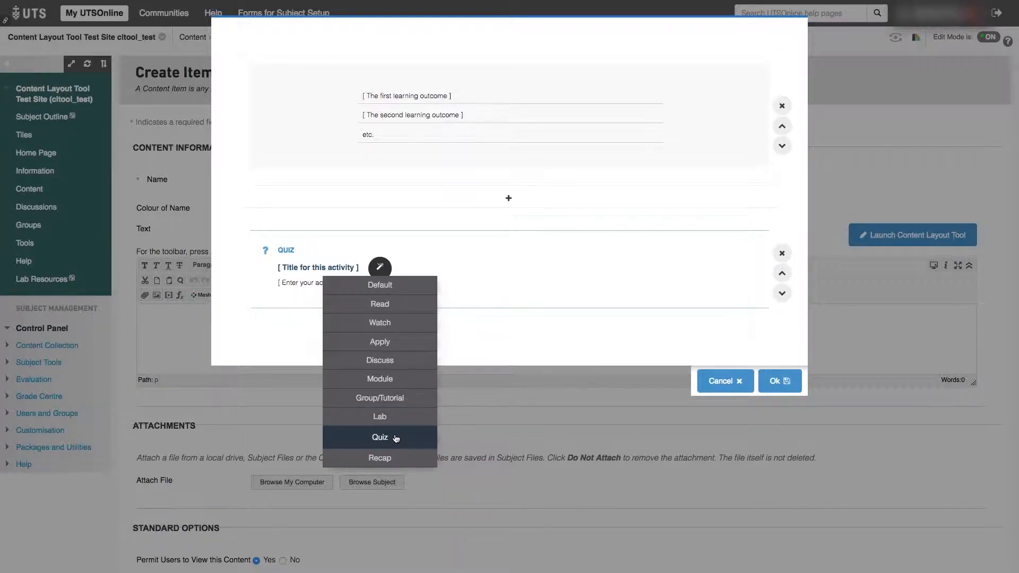
click(395, 437)
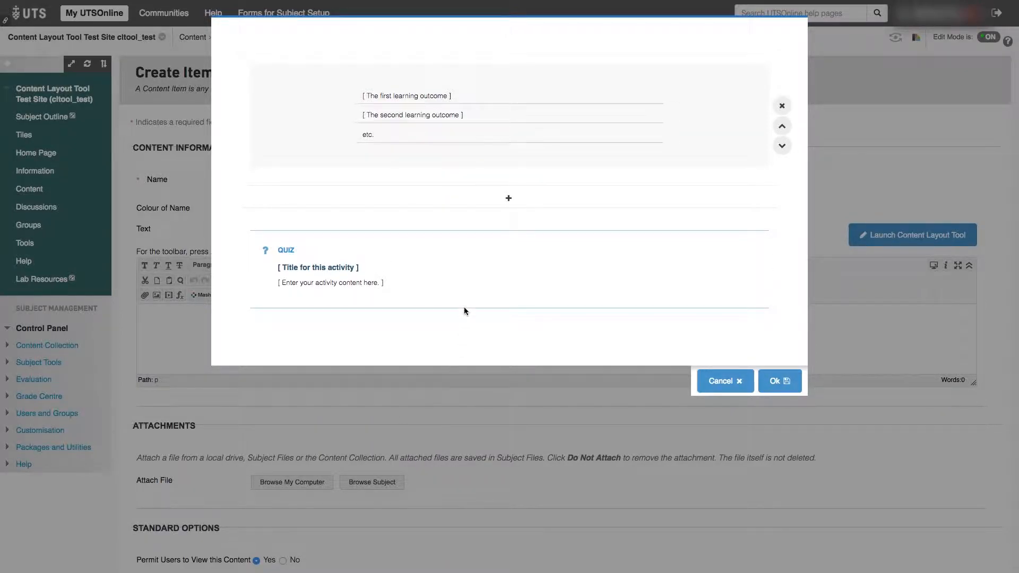
Step: Add an Image Panel from Layout Elements below the quiz activity block
click(538, 317)
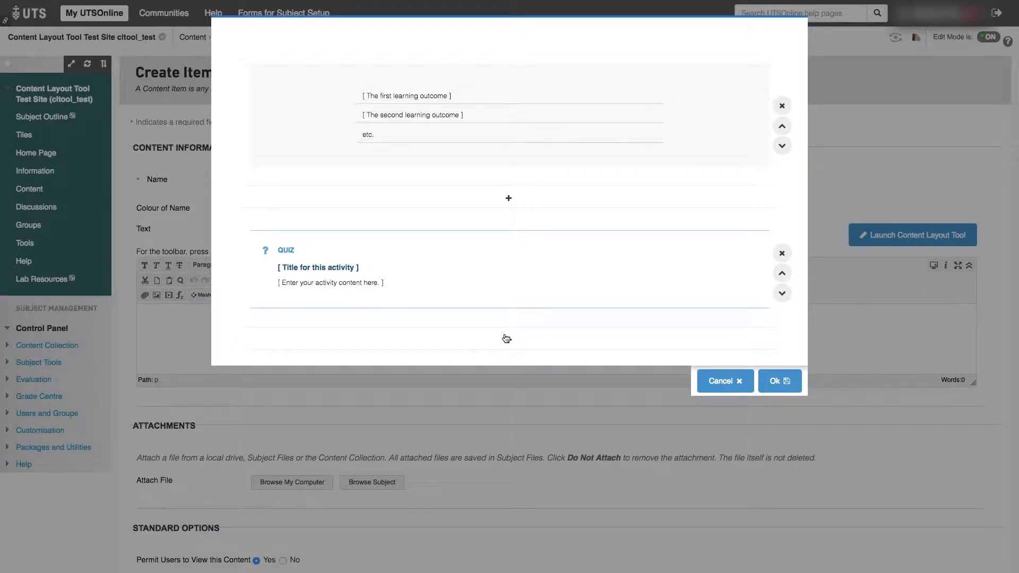
click(526, 343)
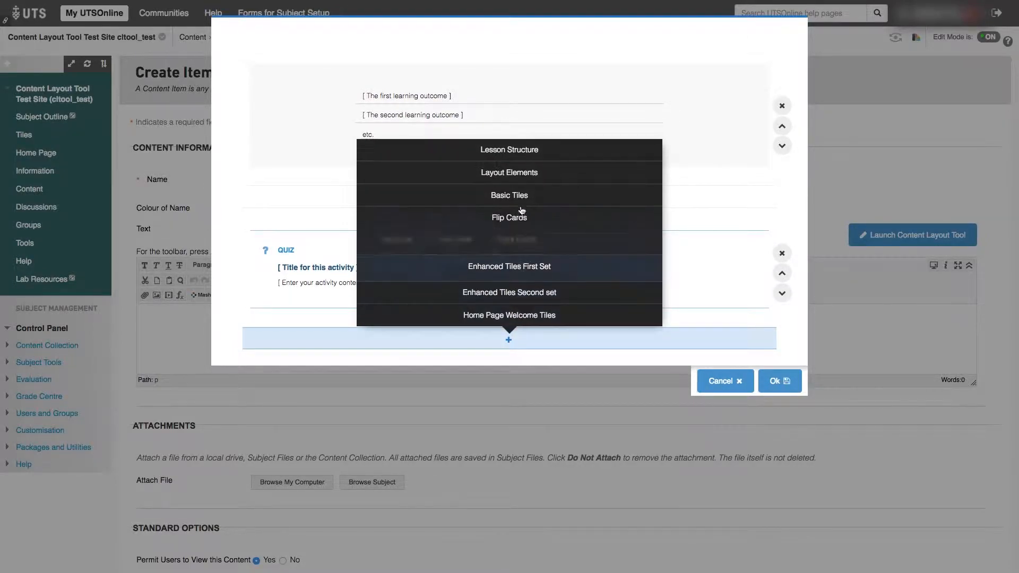
mouse_move(522, 181)
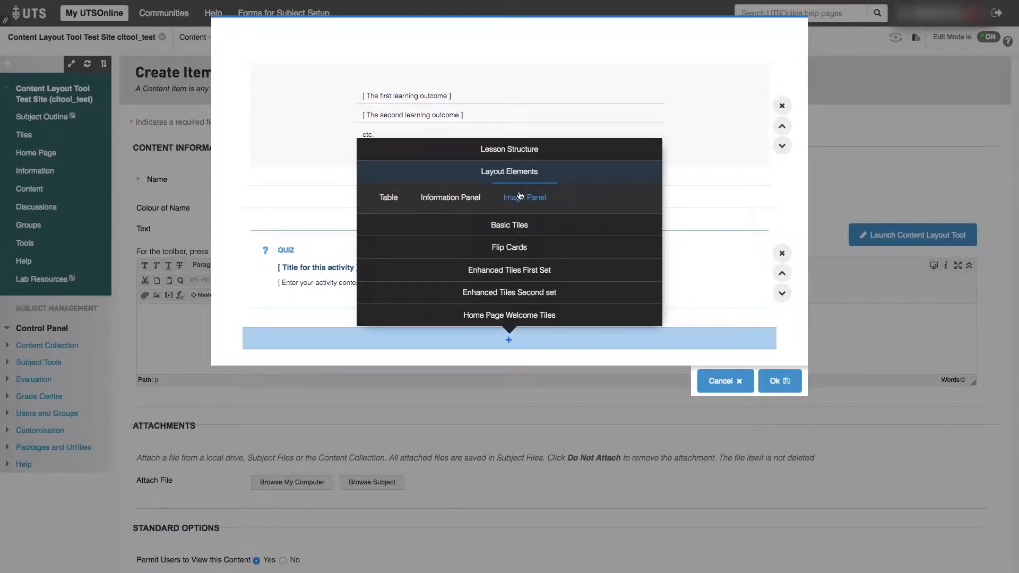
click(520, 196)
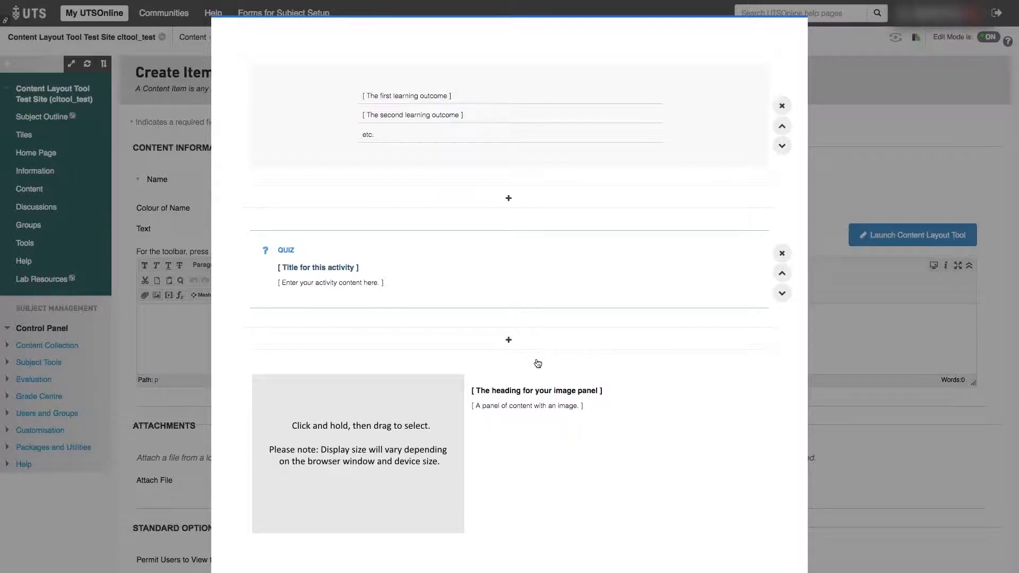
Step: Try the Aligned Right style on the image panel and set its style to Bordered
scroll(537, 419, down, 2)
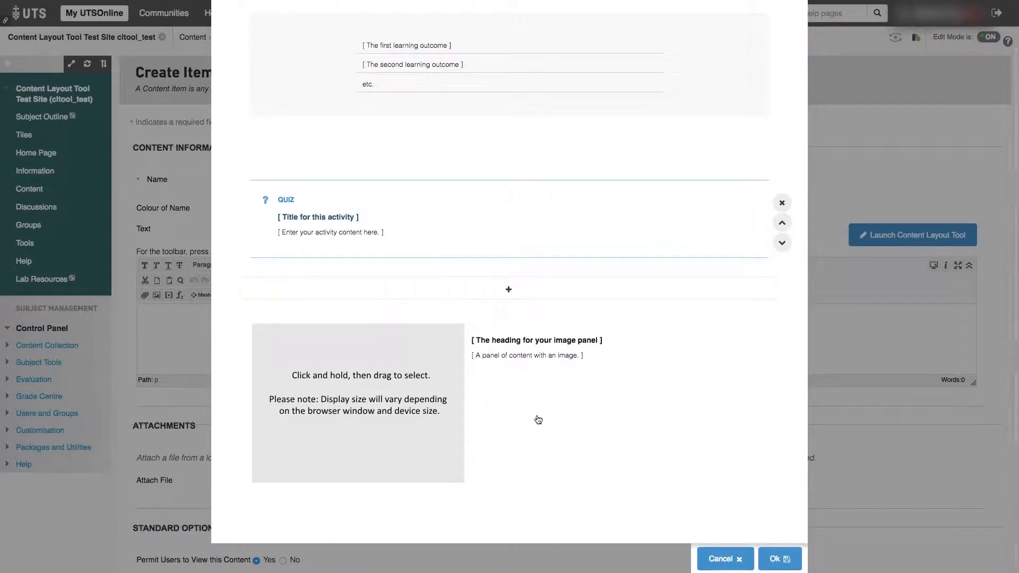
mouse_move(537, 419)
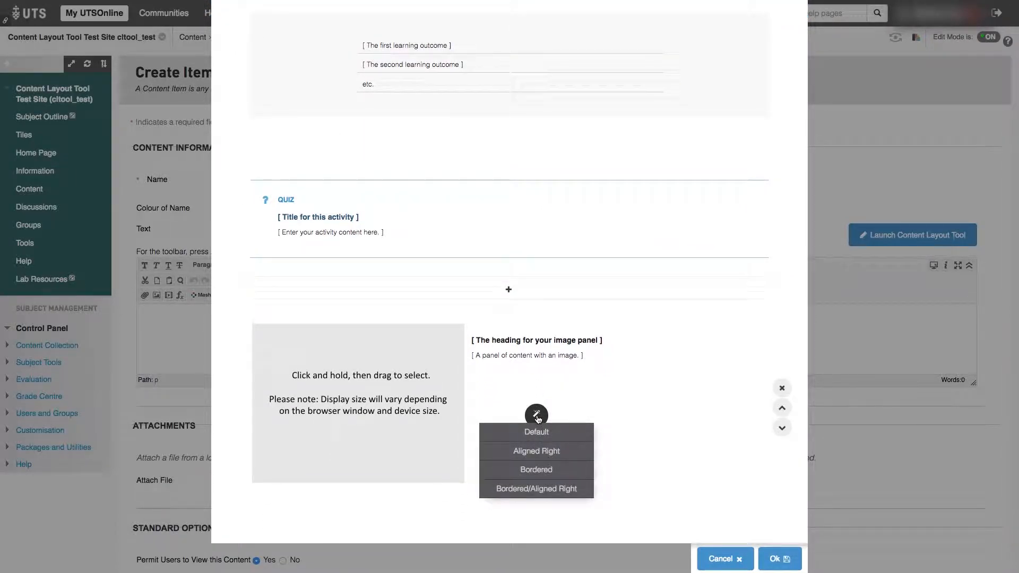
click(543, 453)
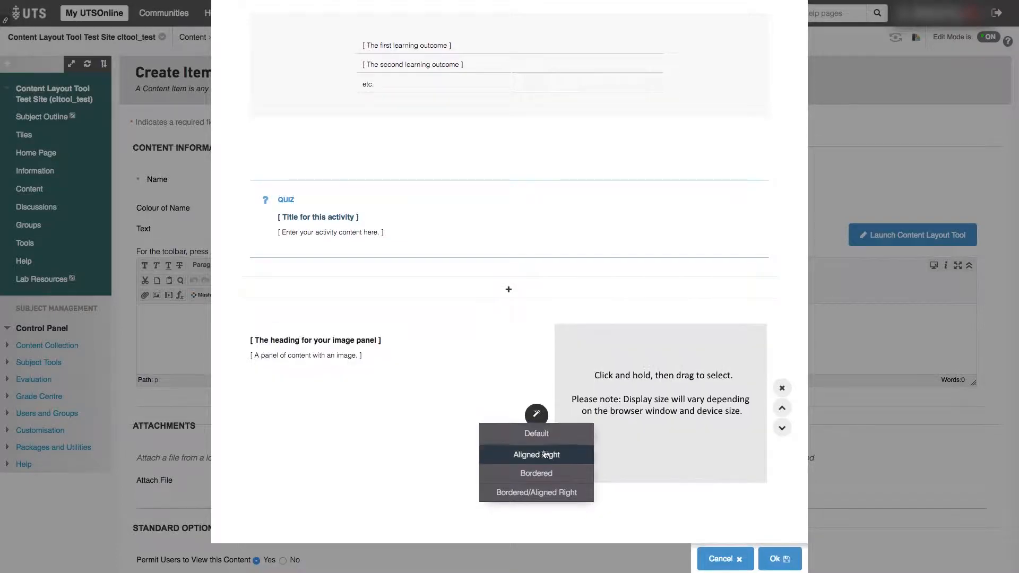
click(546, 473)
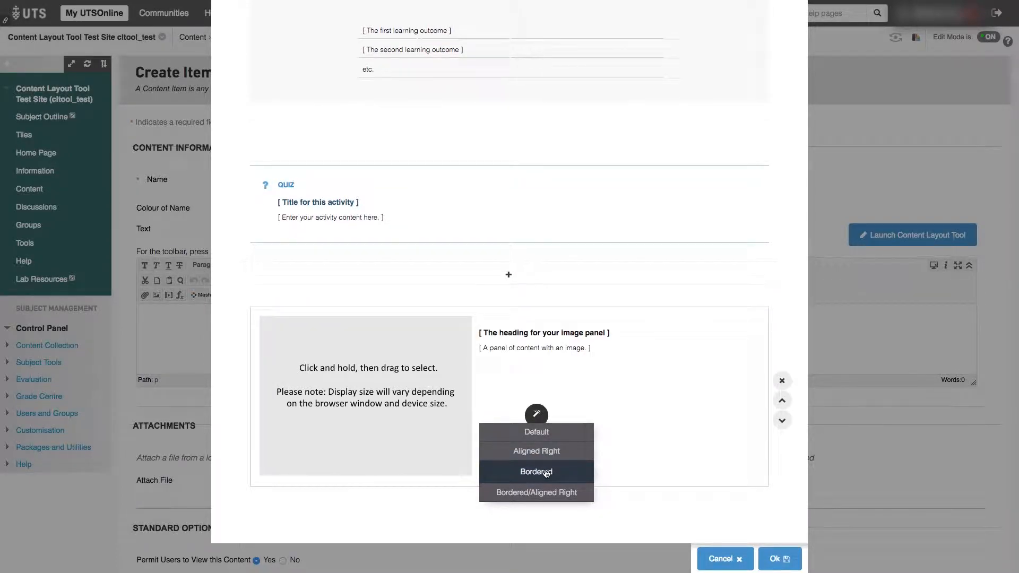
click(546, 474)
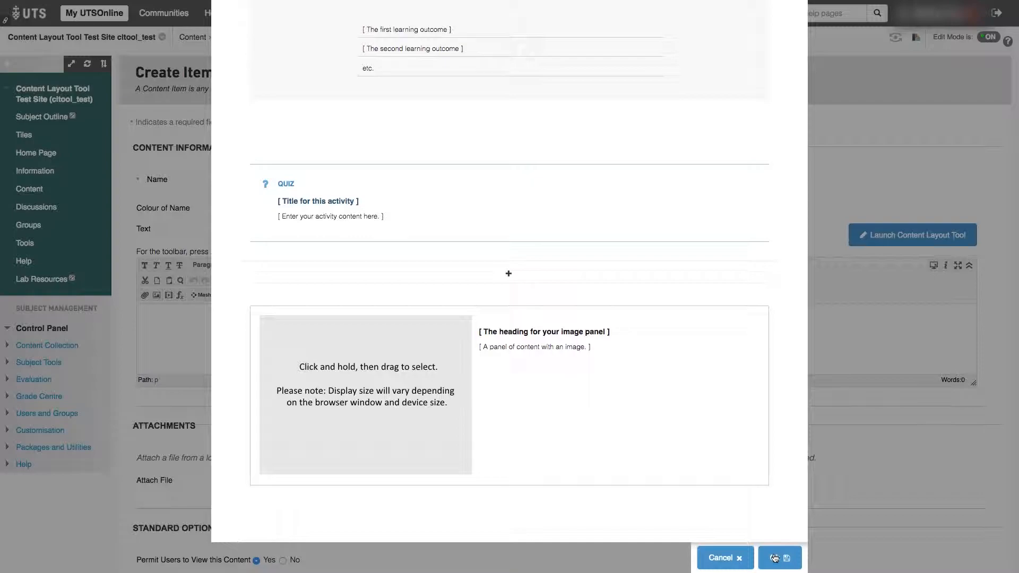
Step: Accept the finished layout into the item's text and expand the text editor to full screen
click(433, 194)
click(671, 391)
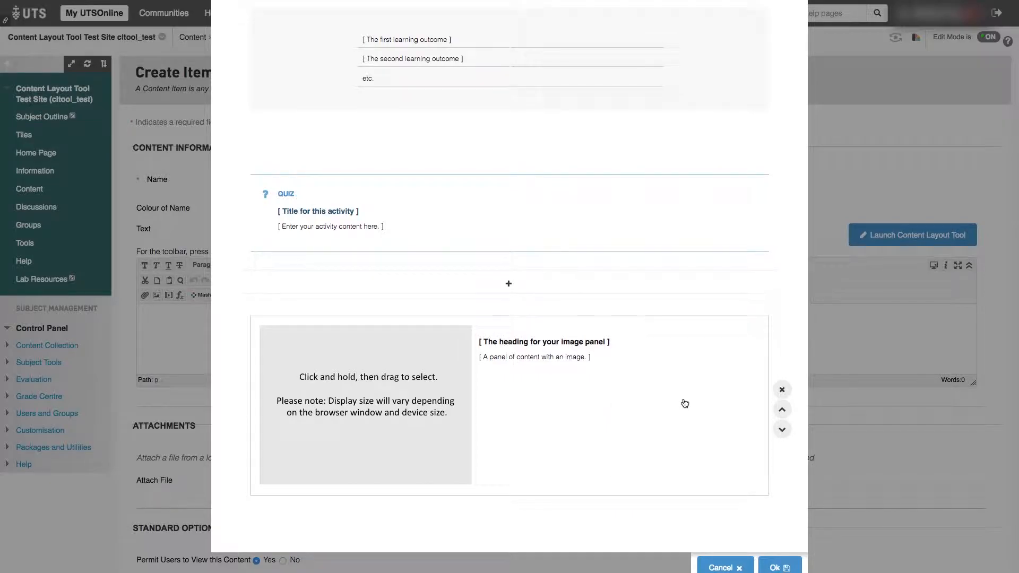
click(780, 567)
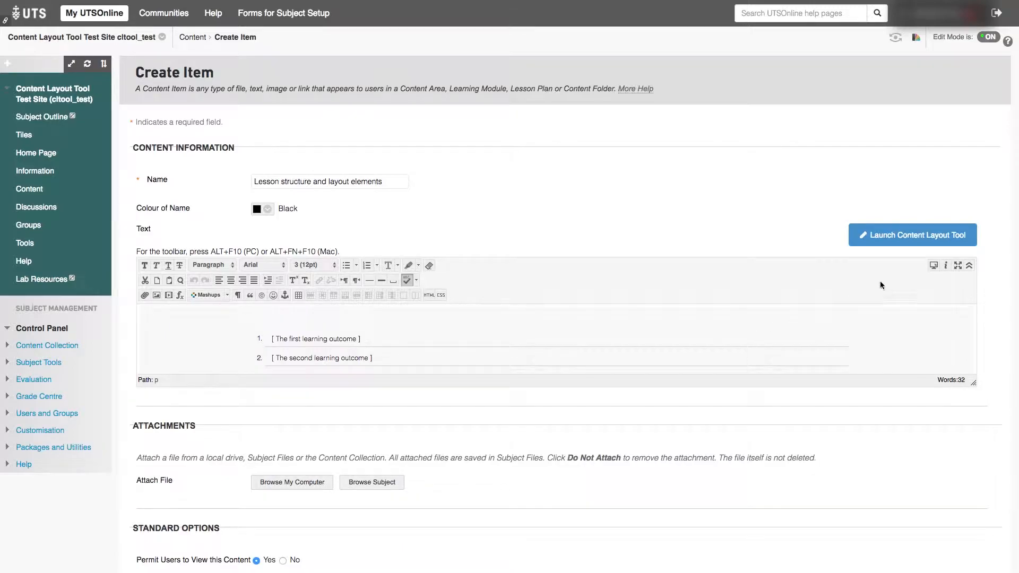
click(958, 266)
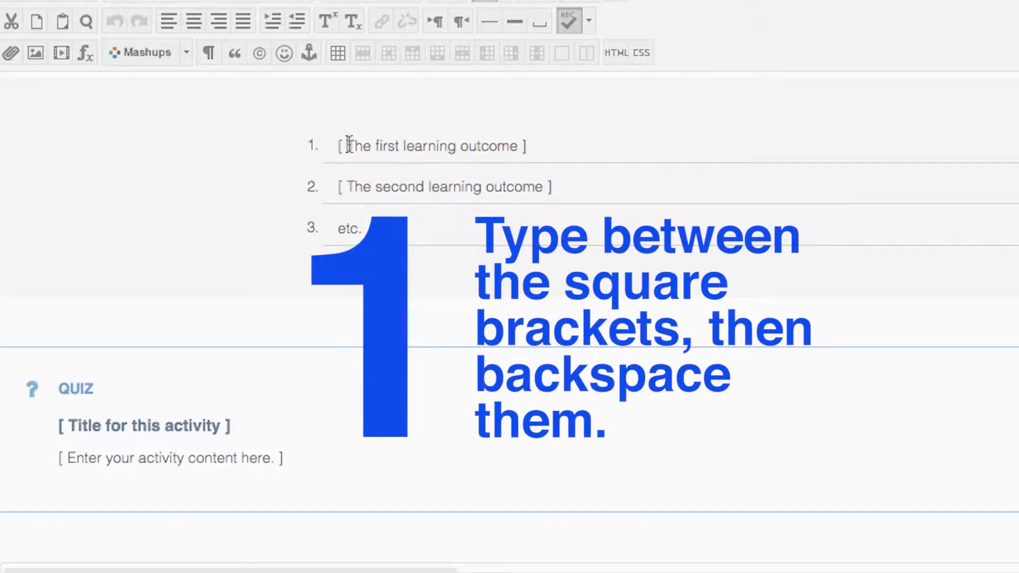
Step: Replace the first learning outcome placeholder with "Learning outcome 1" and remove its surrounding square brackets
drag(165, 82, 246, 82)
text(Learning )
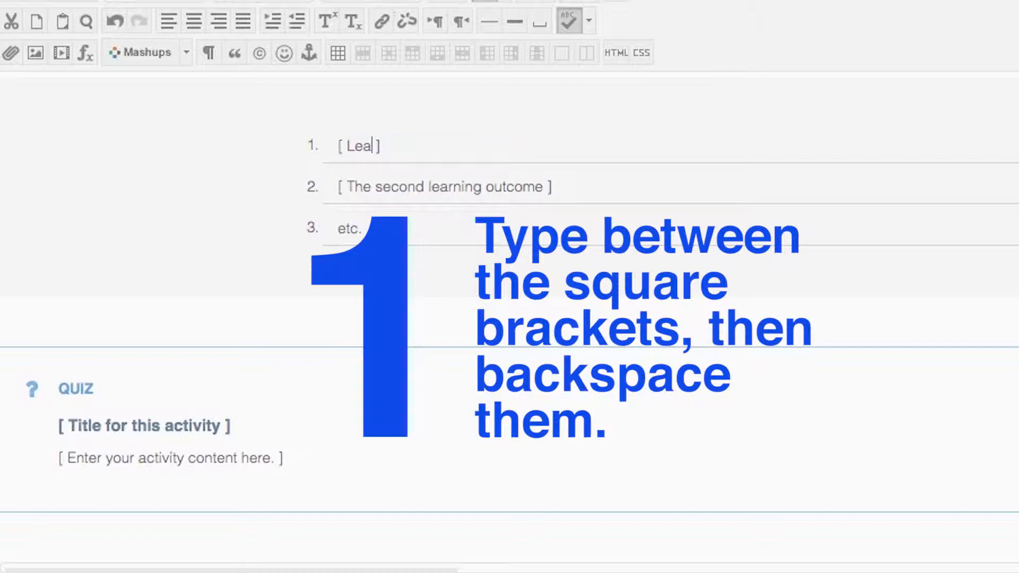
text(outcome 1)
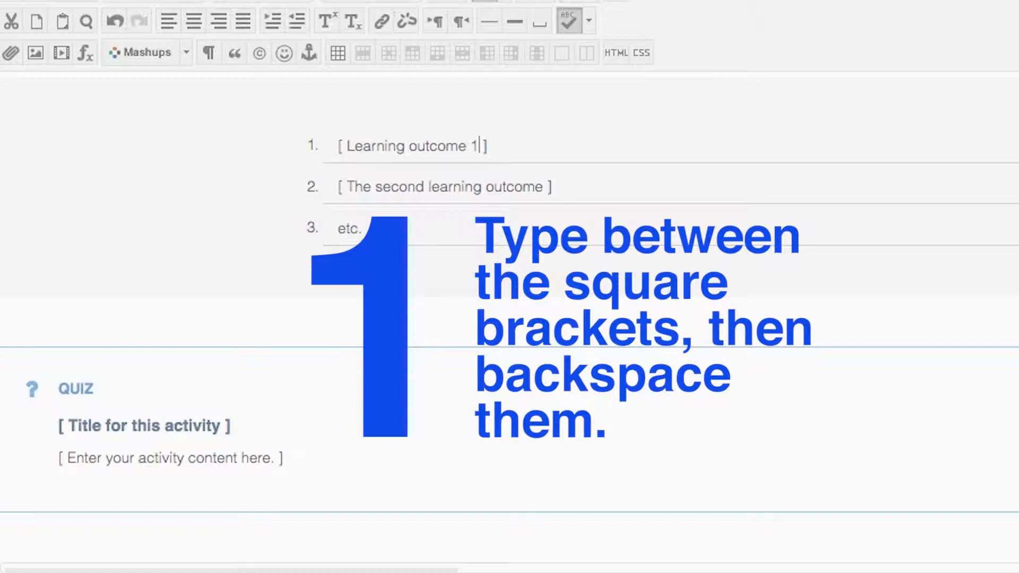
key(Delete)
key(Delete)
key(Left)
key(Left)
key(Left)
key(Left)
key(Left)
key(Left)
key(Left)
key(Left)
key(Left)
key(Left)
key(Left)
key(Left)
key(Left)
key(Left)
key(BackSpace)
key(BackSpace)
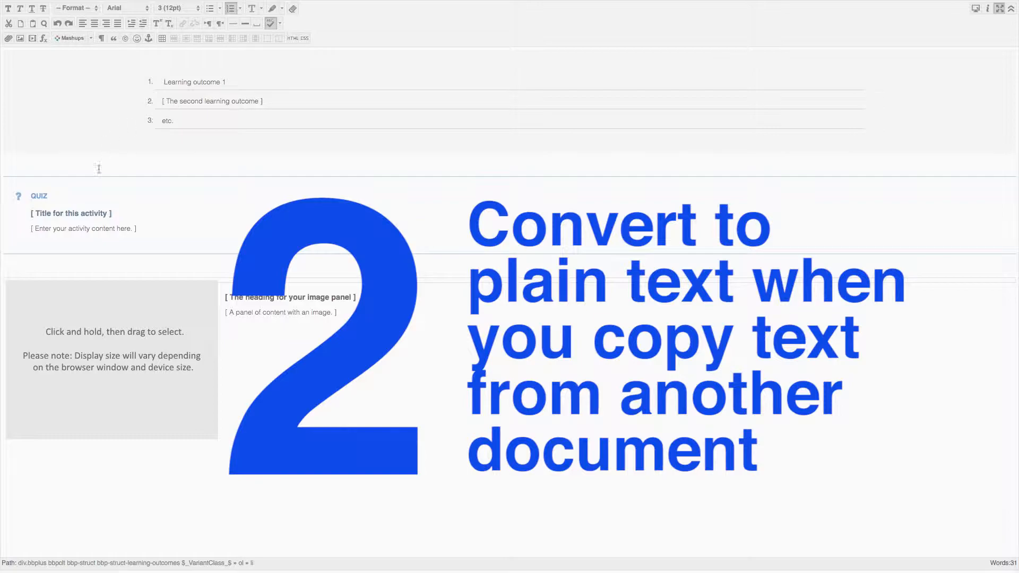
Step: Replace the quiz activity's title placeholder between the brackets with "Have you taken the Week 1 Quiz?"
drag(36, 214, 107, 216)
text(Have you taken the Week 1 Quiz?)
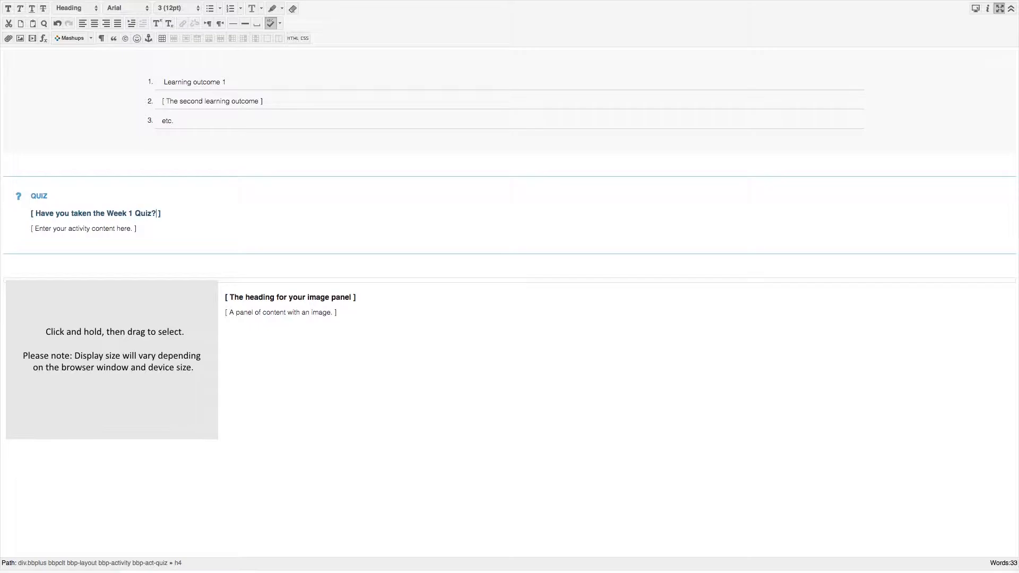
Step: Link the quiz activity title to the subject file Week 1 Quiz.pdf, with the link title "Quiz"
drag(36, 214, 157, 214)
click(181, 22)
click(134, 49)
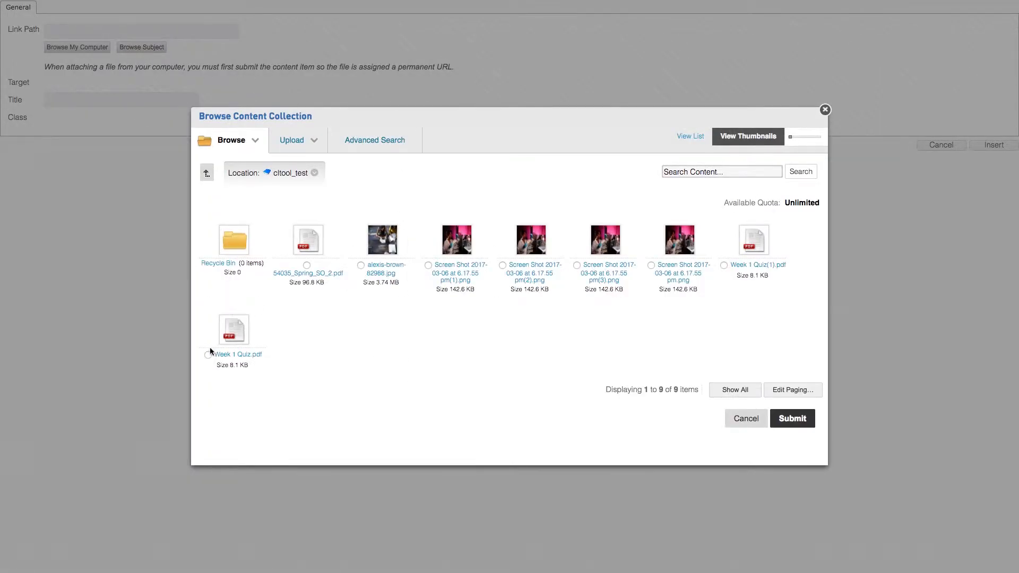
click(207, 355)
click(803, 423)
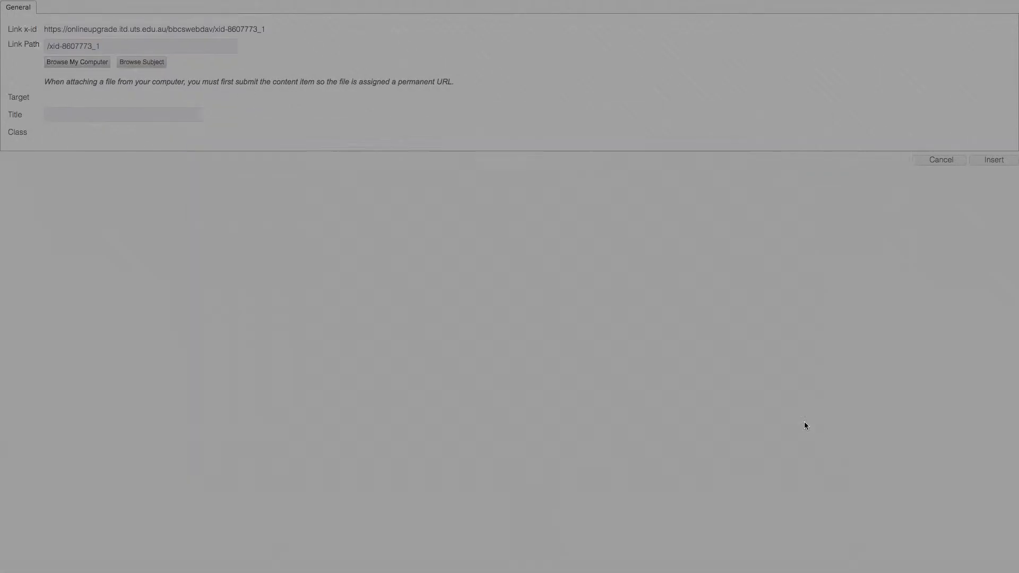
click(153, 116)
text(Quiz)
click(1005, 163)
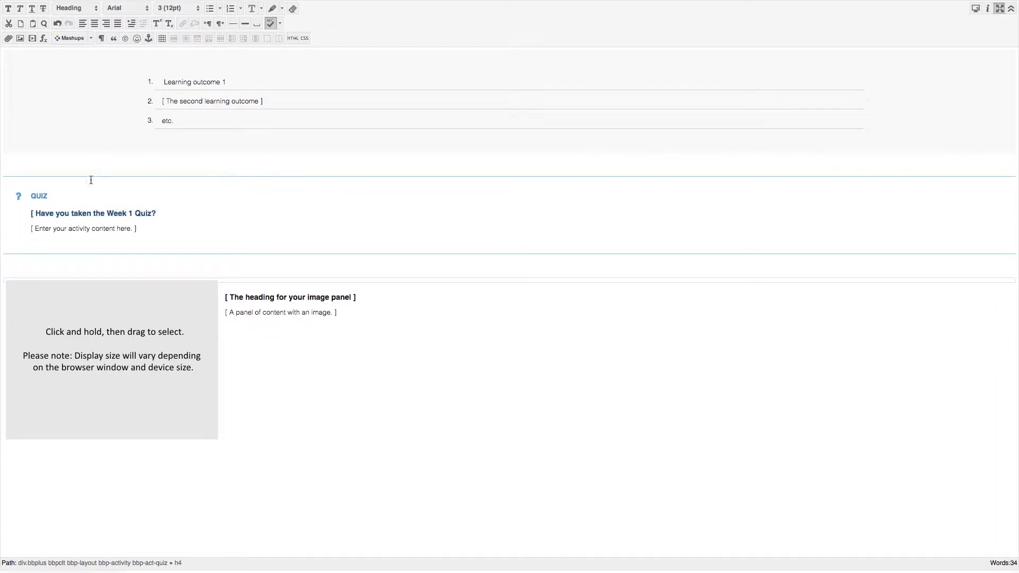
Step: Remove the opening square bracket in front of the quiz activity title
click(41, 213)
key(Left)
key(Left)
key(BackSpace)
Step: Replace the image panel's placeholder with the subject file Screen Shot 2017-03-06 at 6.17.55 pm(2).png
right_click(125, 318)
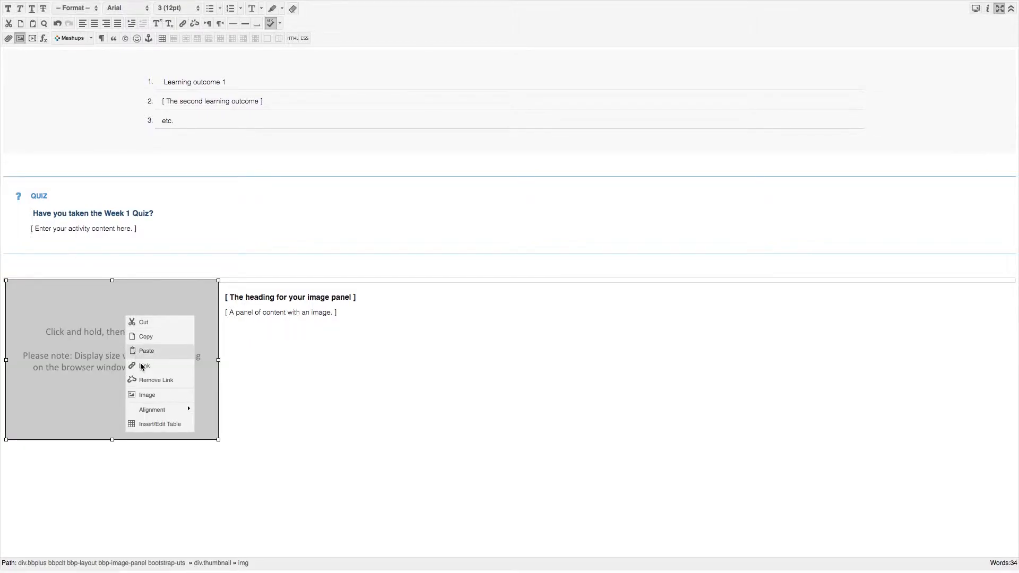
mouse_move(149, 408)
click(151, 396)
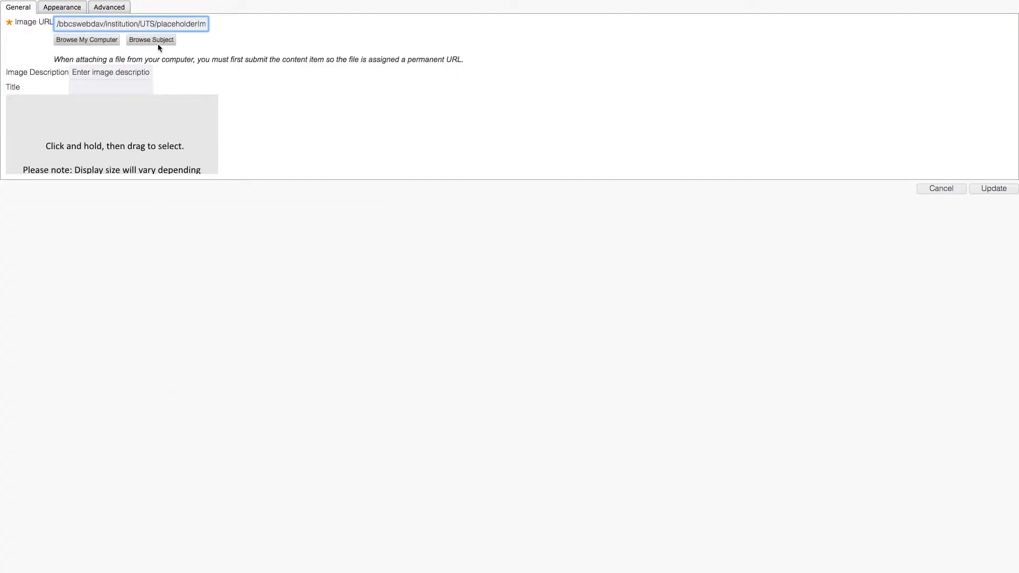
click(155, 42)
click(538, 270)
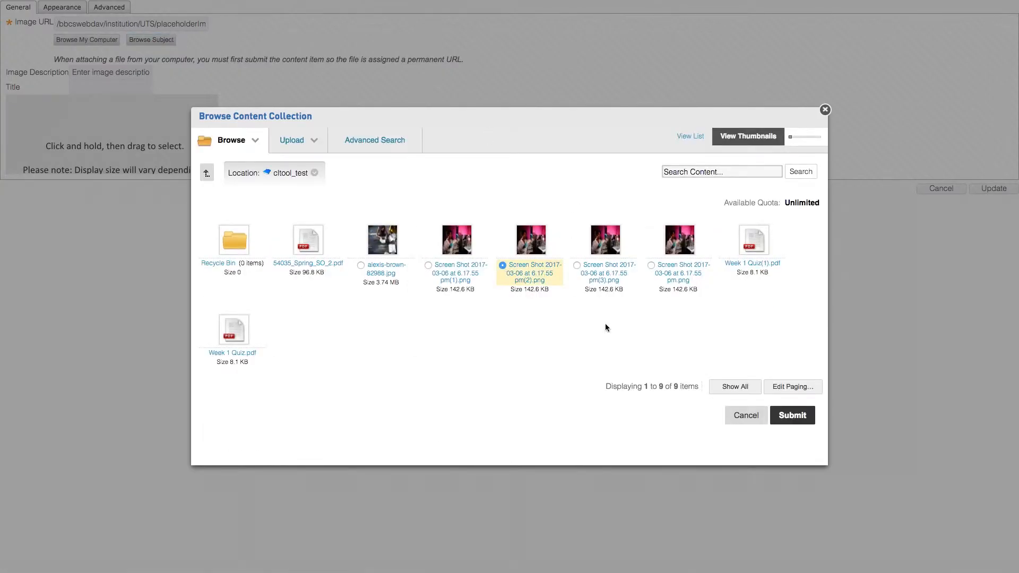
click(793, 416)
Step: Set the image's description and title both to "scientist in lab" and apply the image update
click(137, 83)
text(scientist)
click(126, 97)
click(125, 97)
text(scientist in lab)
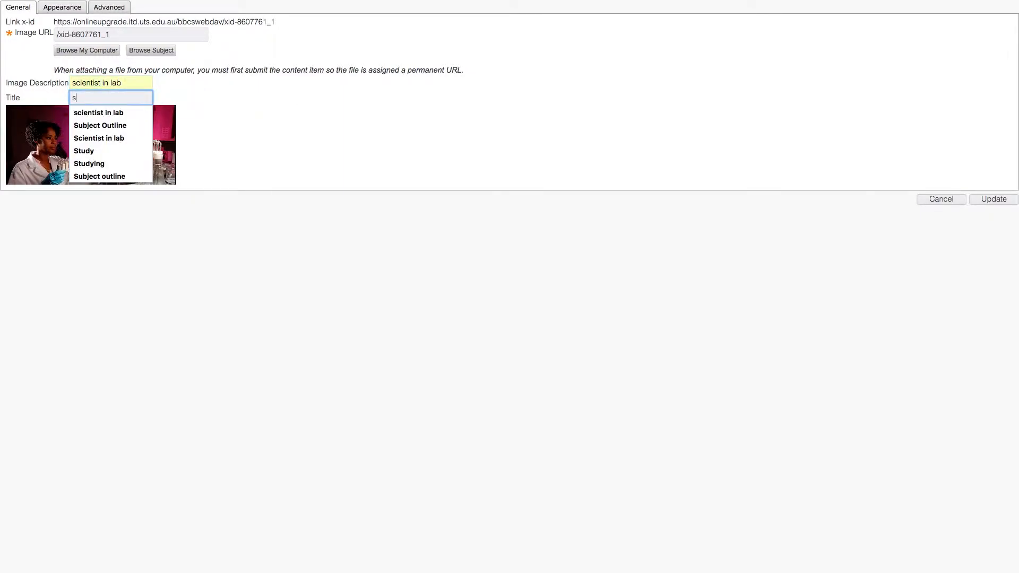
click(87, 111)
click(998, 200)
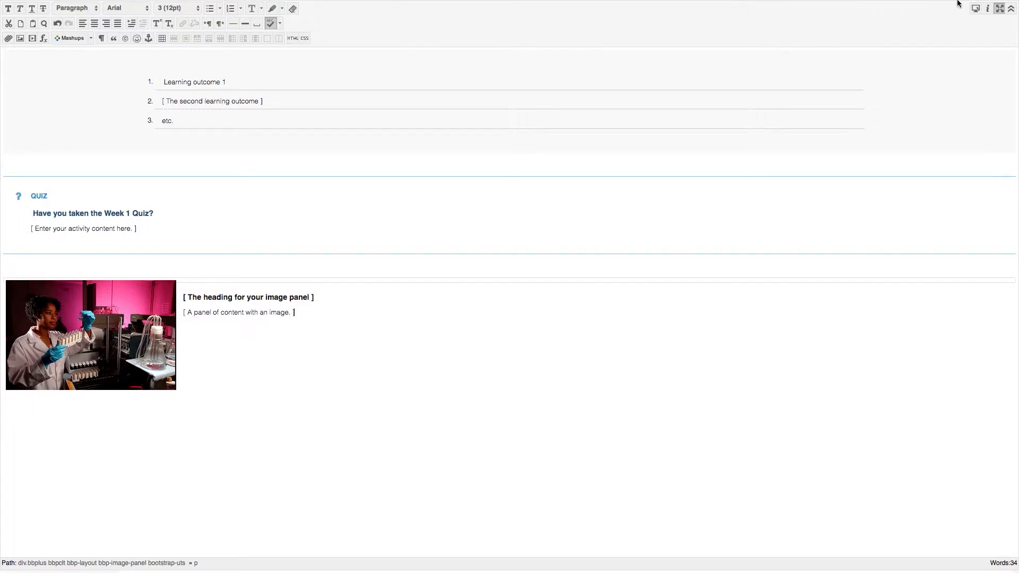
Step: Leave the editor's full-screen view and submit the content item
click(1000, 9)
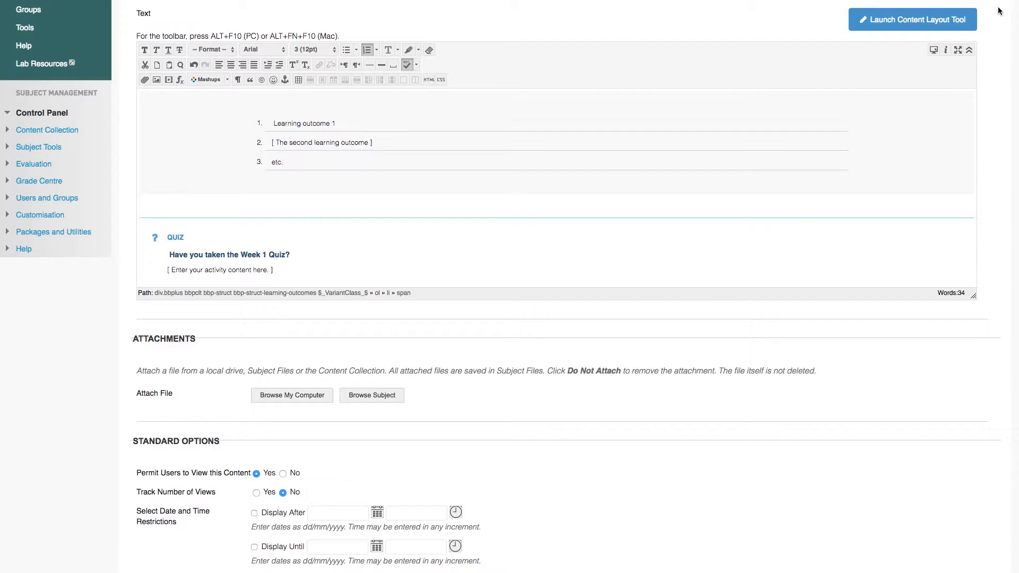
scroll(993, 398, down, 3)
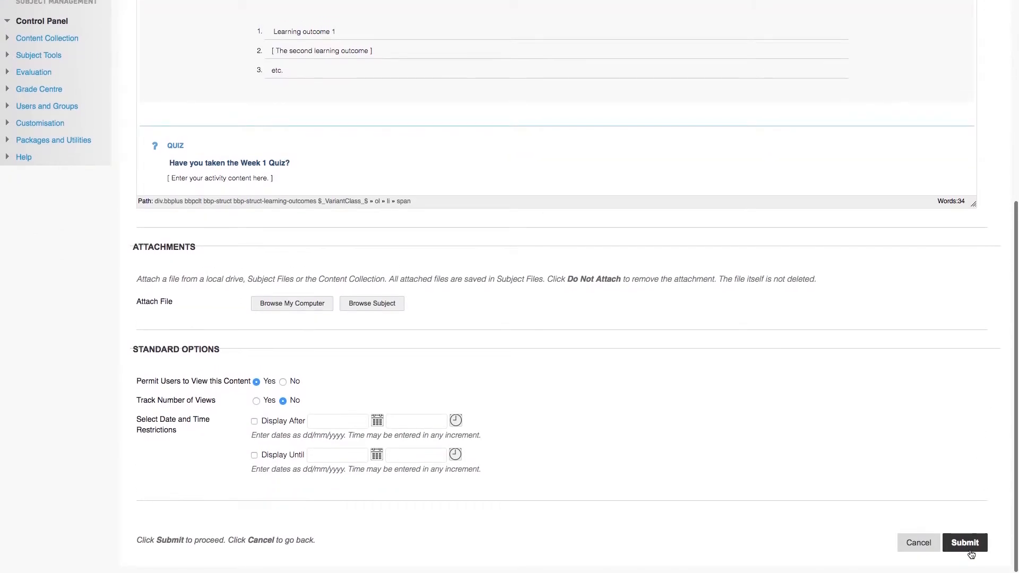
click(965, 543)
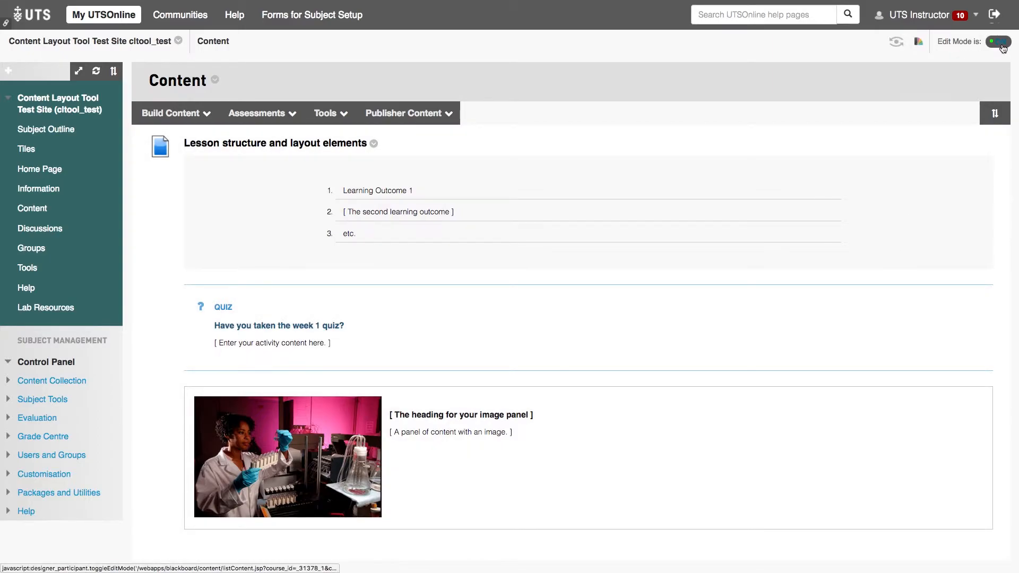
Step: Turn edit mode off and shrink the browser window to a narrow phone-like width to check how the content item's layout adapts
click(1001, 44)
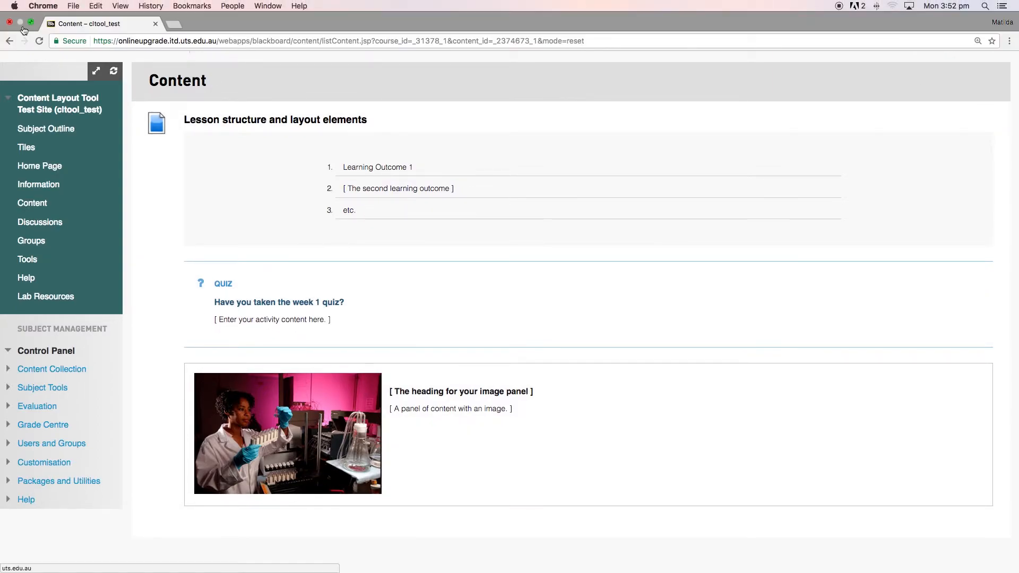
click(30, 22)
drag(728, 434, 216, 525)
scroll(116, 448, down, 10)
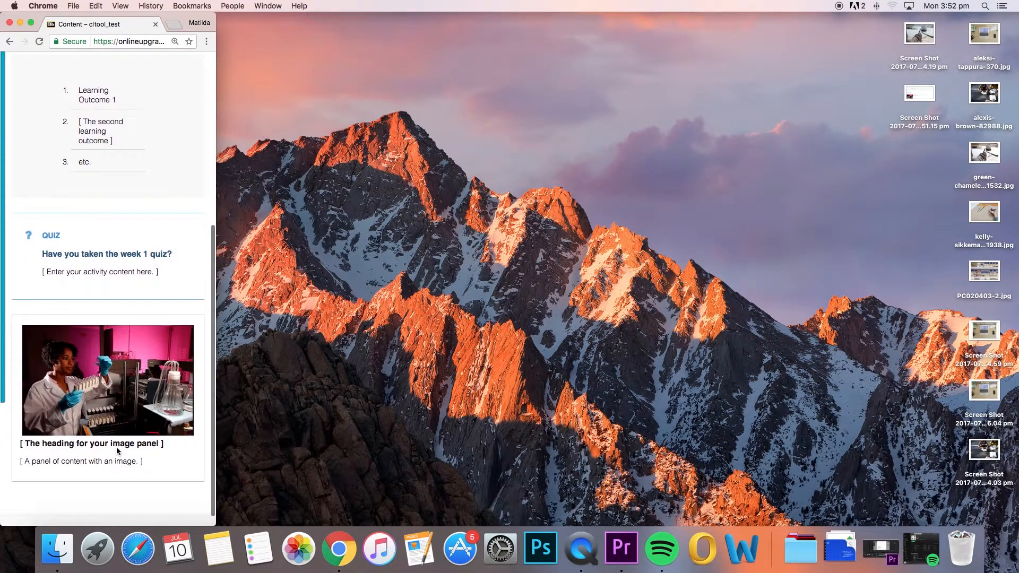
scroll(179, 389, up, 5)
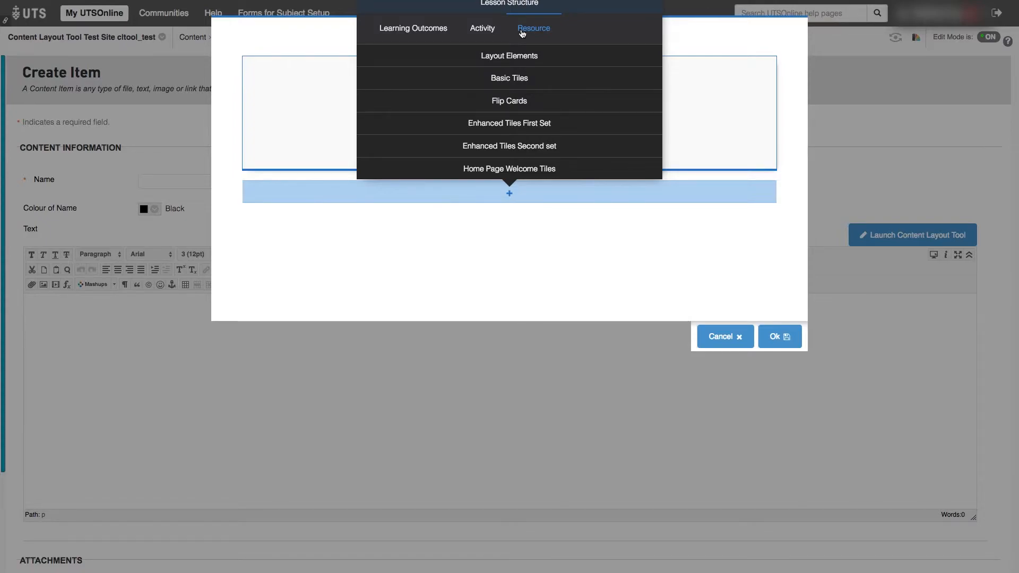
mouse_move(518, 57)
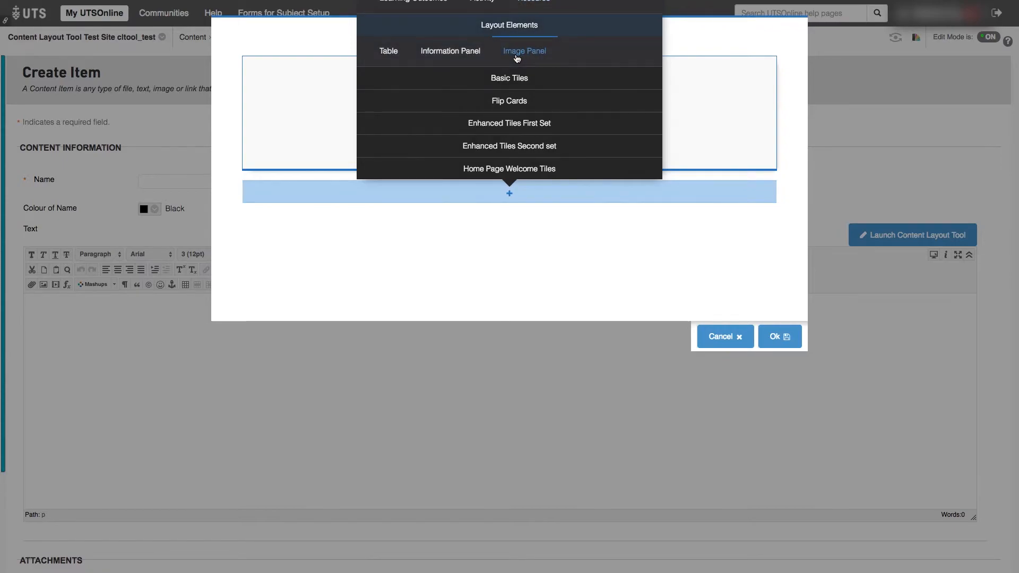